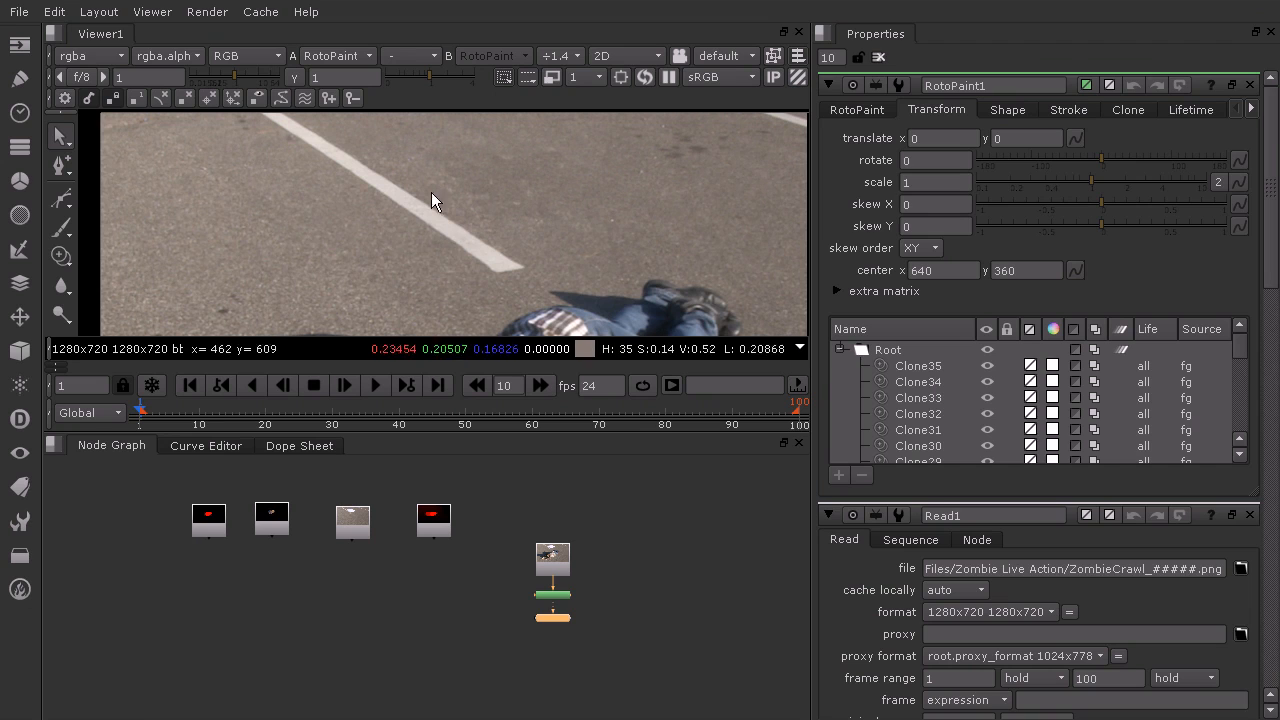
# Return the timeline to frame 1 and close all open node properties
pyautogui.moveTo(175, 408); pyautogui.dragTo(141, 435)
pyautogui.click(879, 57)
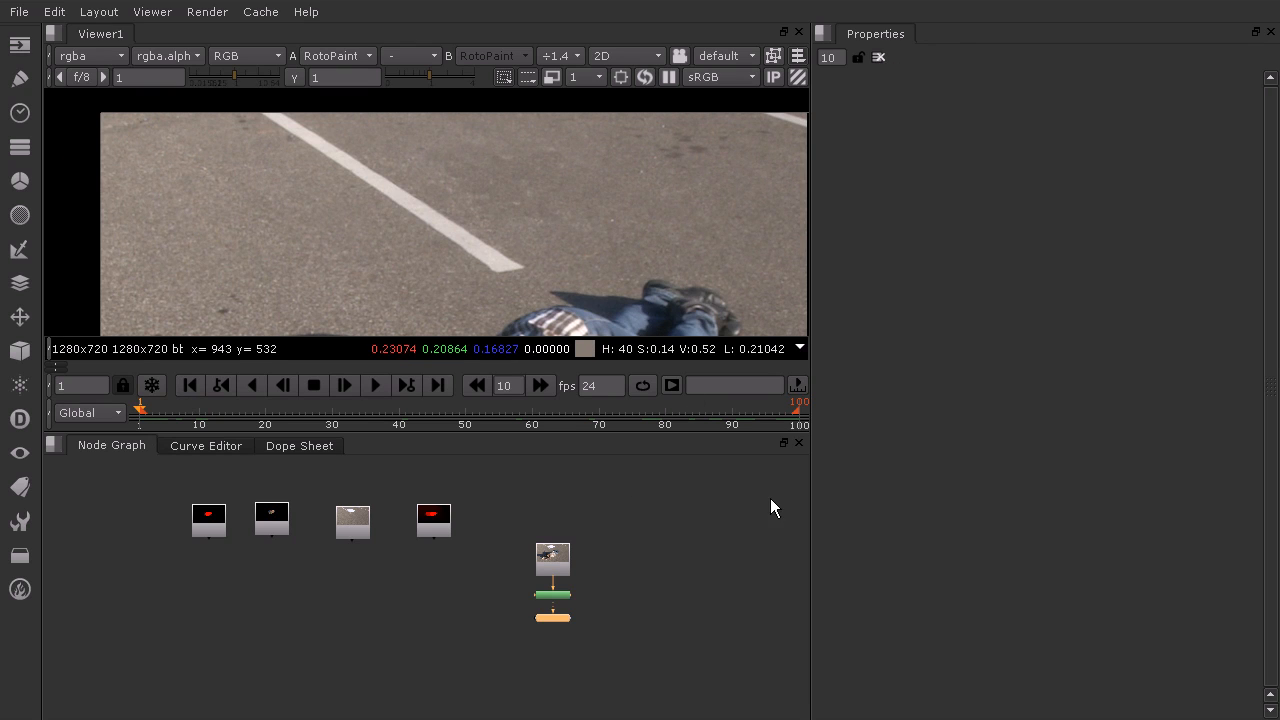
# Add a Tracker node to the node graph beside the Read1 and RotoPaint1 branch
pyautogui.scroll(3, 547, 626)
pyautogui.scroll(2, 690, 550)
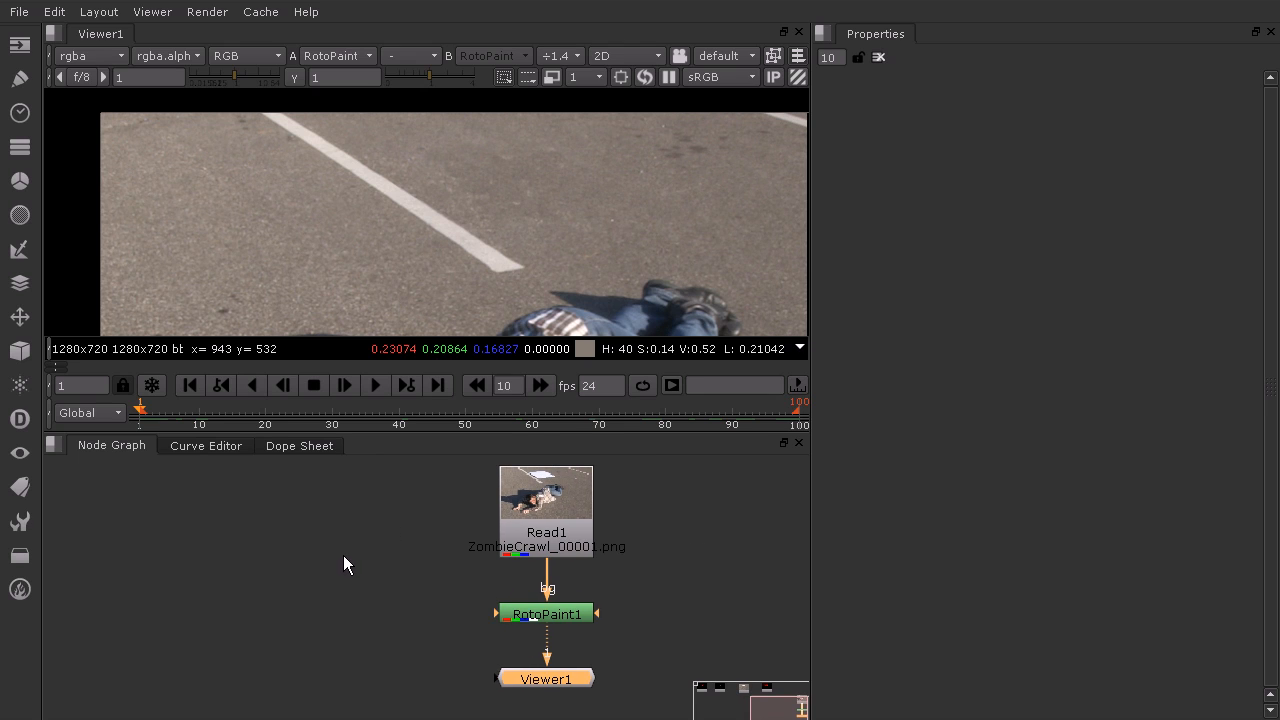
pyautogui.press('Tab')
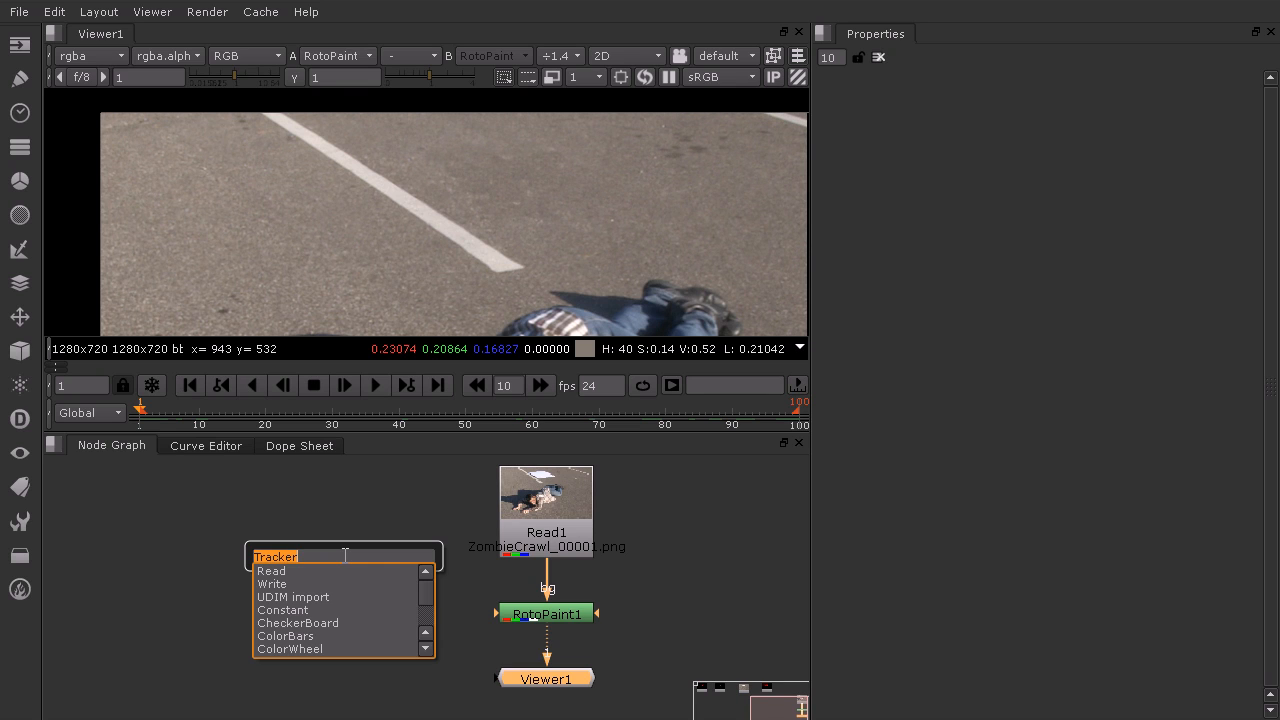
pyautogui.write('ta')
pyautogui.press('BackSpace')
pyautogui.write('rac')
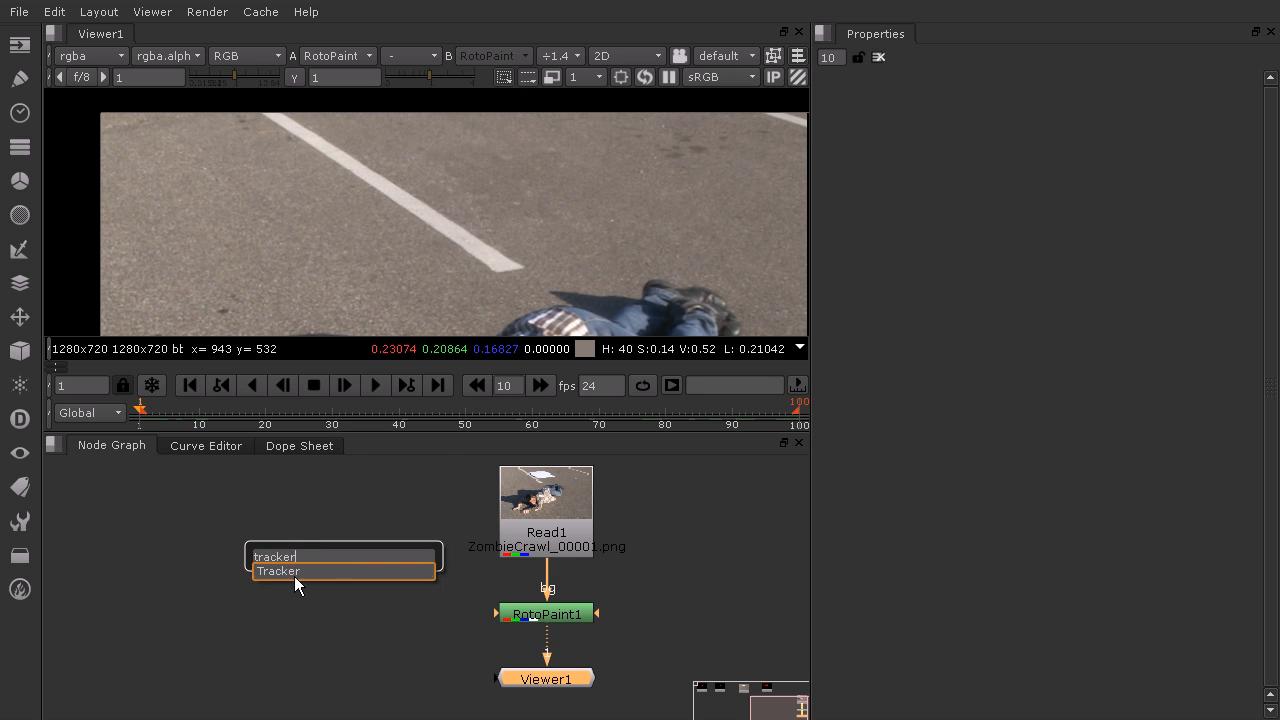
pyautogui.write('ker')
pyautogui.press('Return')
pyautogui.click(340, 546)
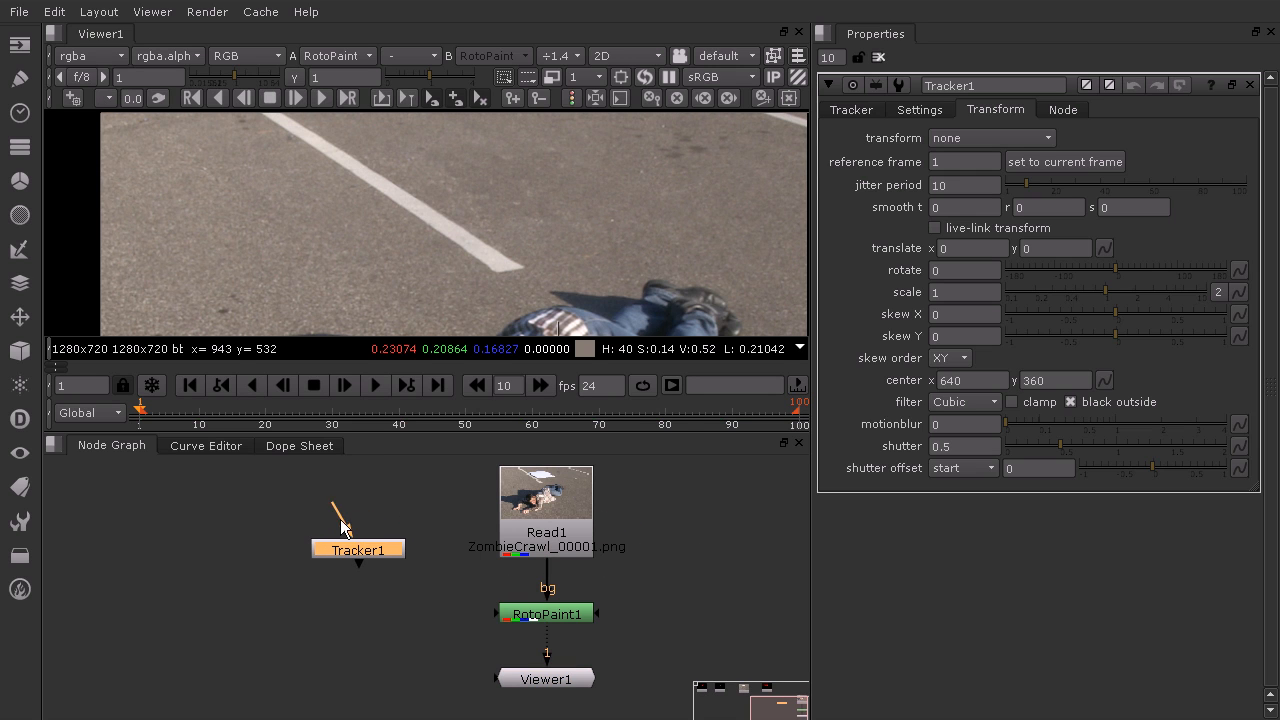
# Connect the Tracker1 input to Read1, place the node level with it, and display Tracker1 in the viewer
pyautogui.moveTo(335, 512); pyautogui.dragTo(540, 505)
pyautogui.moveTo(353, 550); pyautogui.dragTo(345, 515)
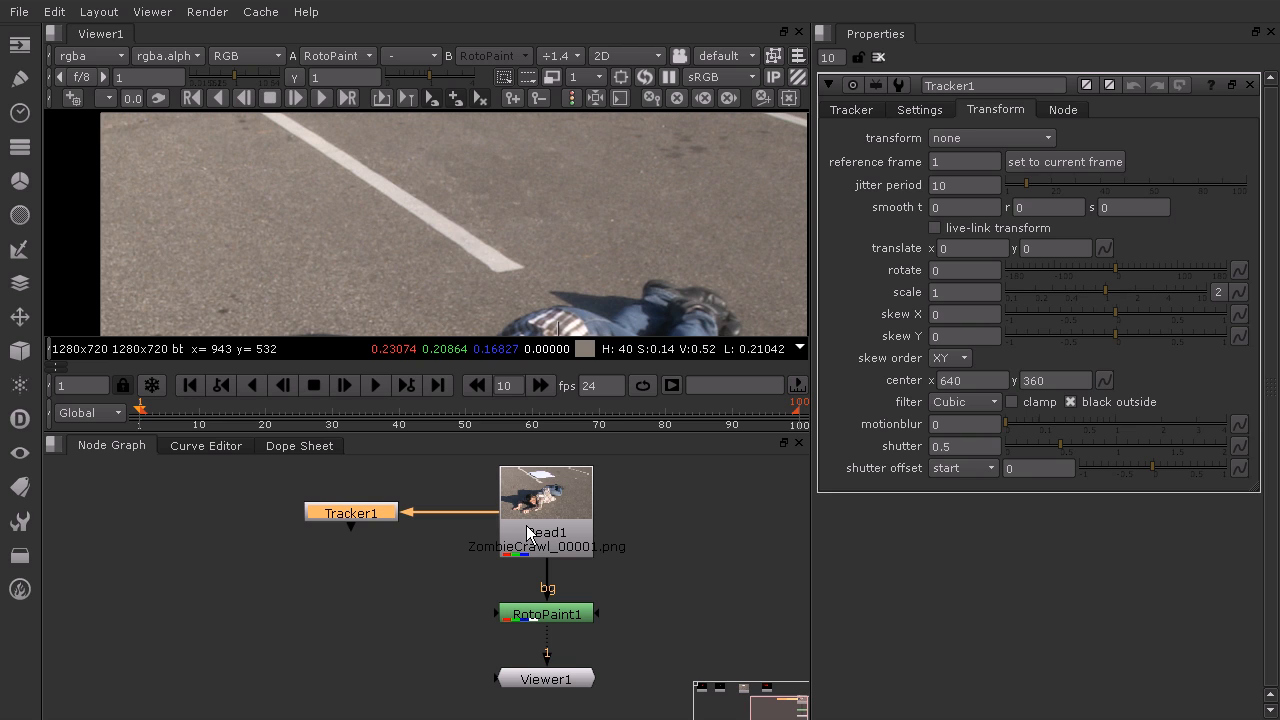
pyautogui.press('1')
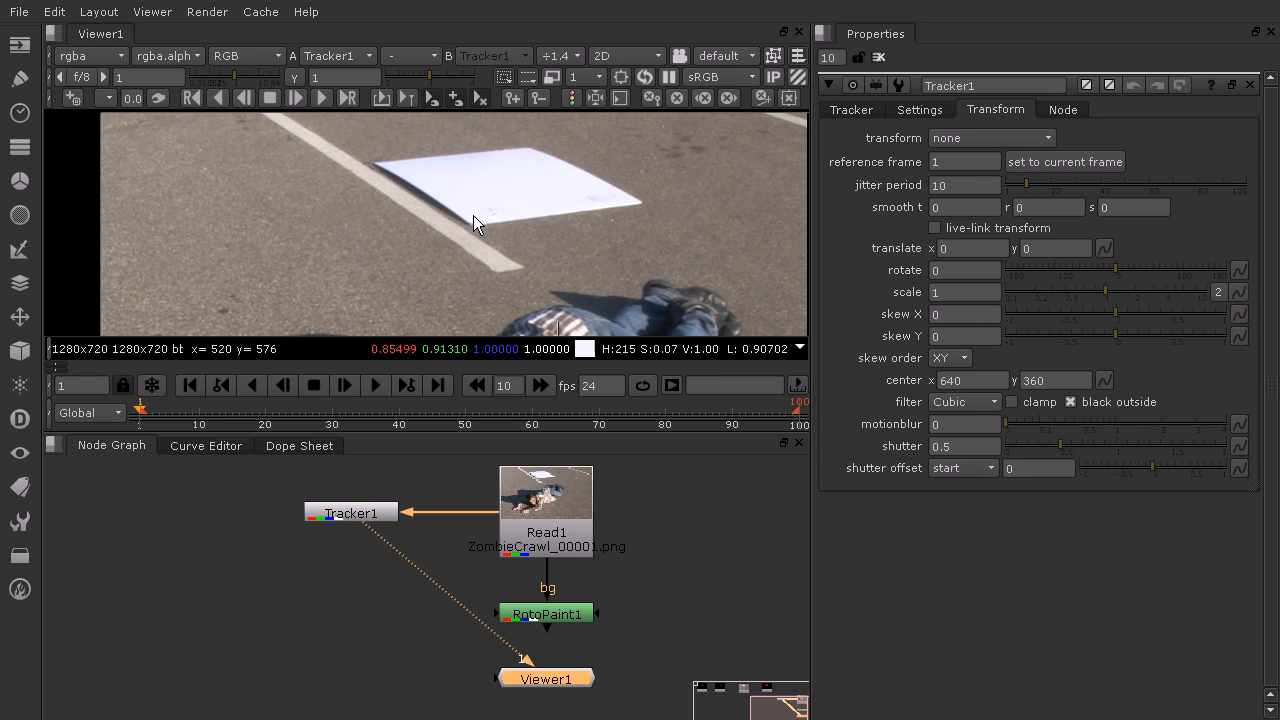
# Add a track at the white board's near corner, about x 521, y 564, and shrink its pattern and search boxes
pyautogui.click(852, 110)
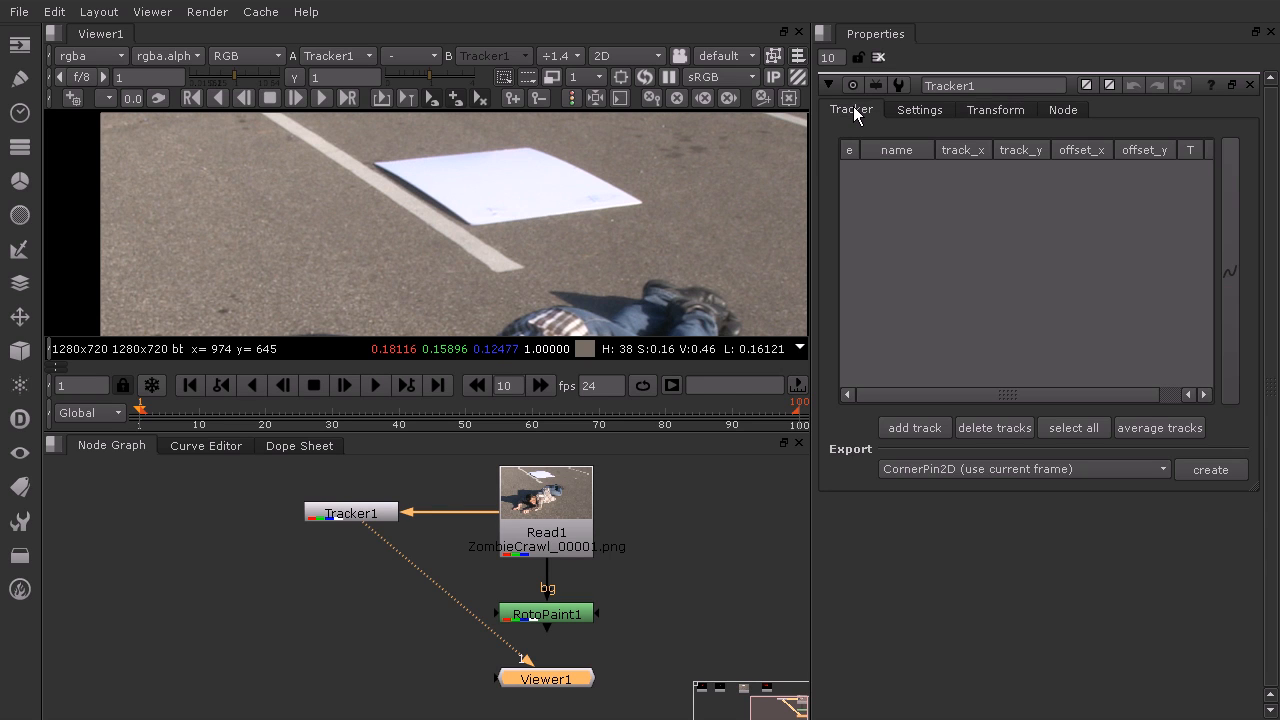
pyautogui.click(915, 427)
pyautogui.scroll(4, 426, 186)
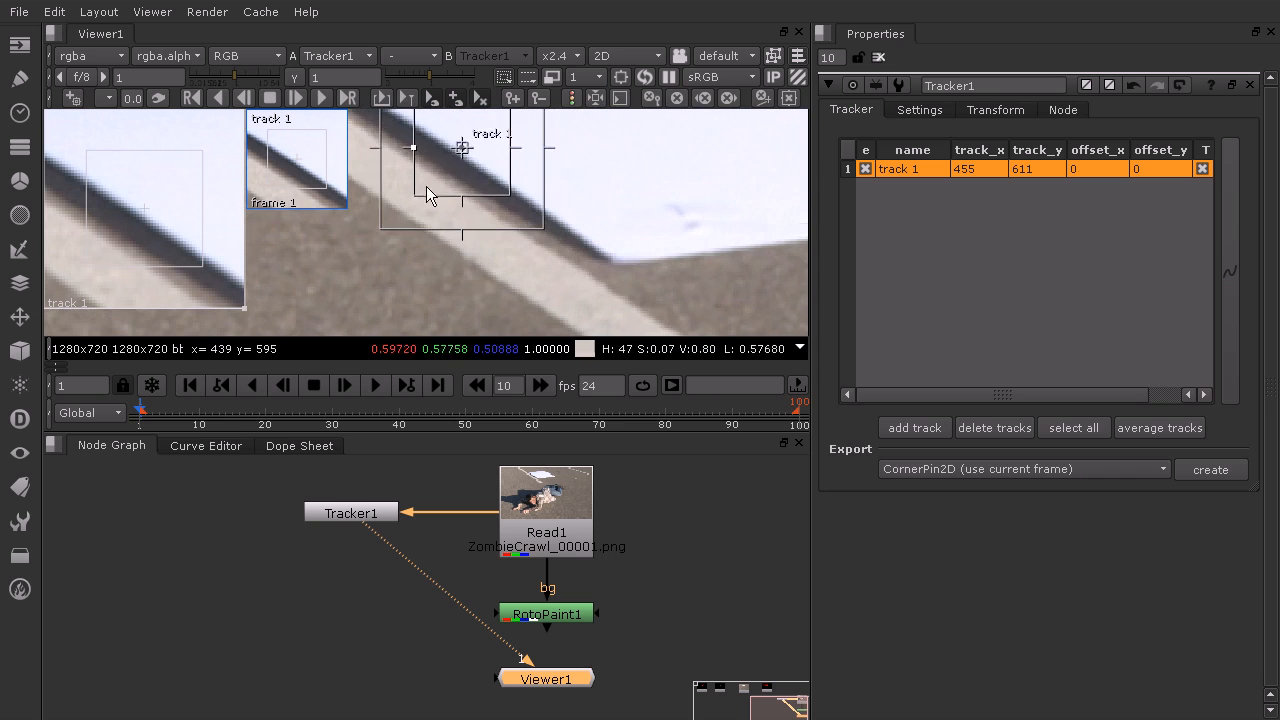
pyautogui.moveTo(464, 152); pyautogui.dragTo(622, 268)
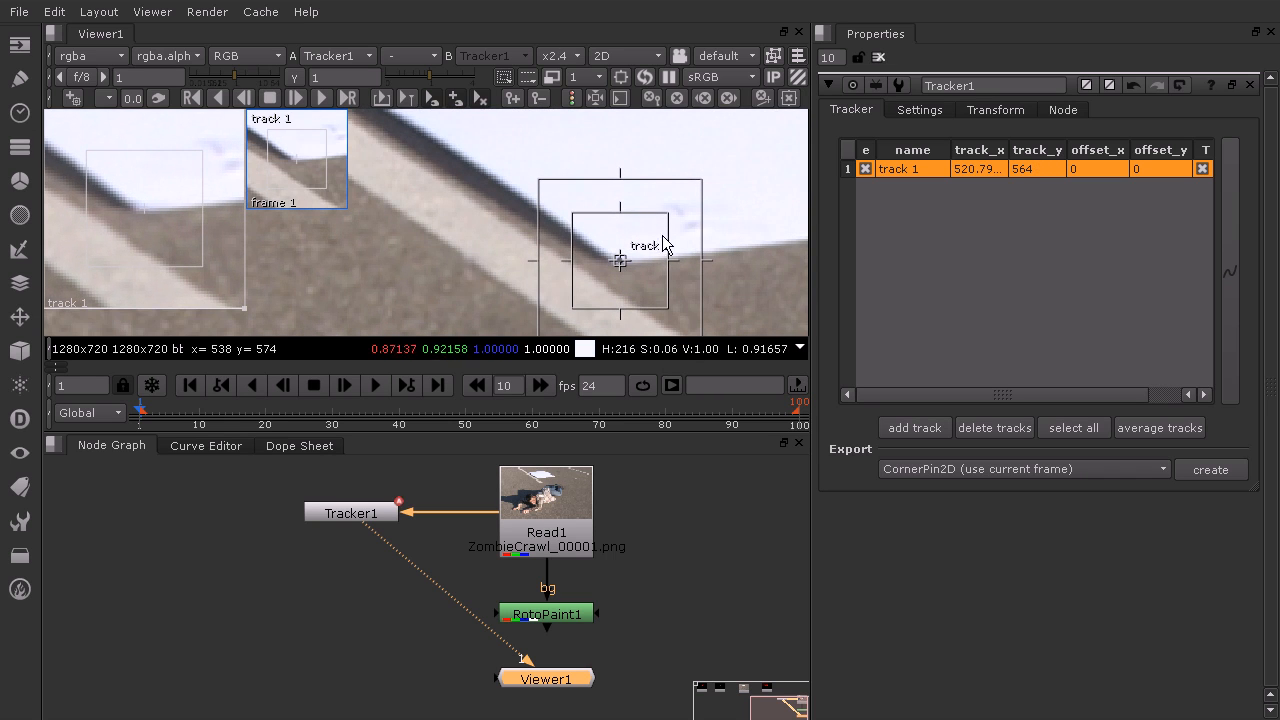
pyautogui.moveTo(667, 214)
pyautogui.mouseDown()
pyautogui.moveTo(646, 240)
pyautogui.moveTo(667, 216)
pyautogui.mouseUp()
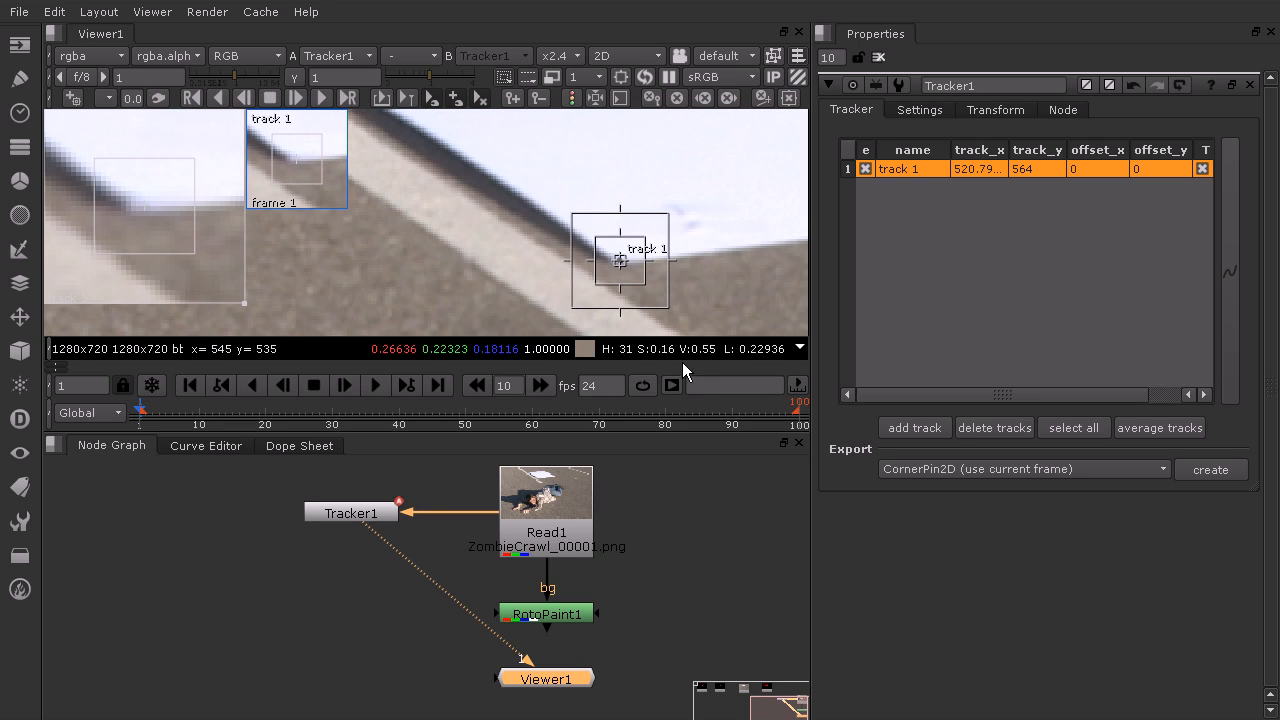
# Track the board corner forward to frame 100 and scrub back to frame 1 to check the motion
pyautogui.click(320, 98)
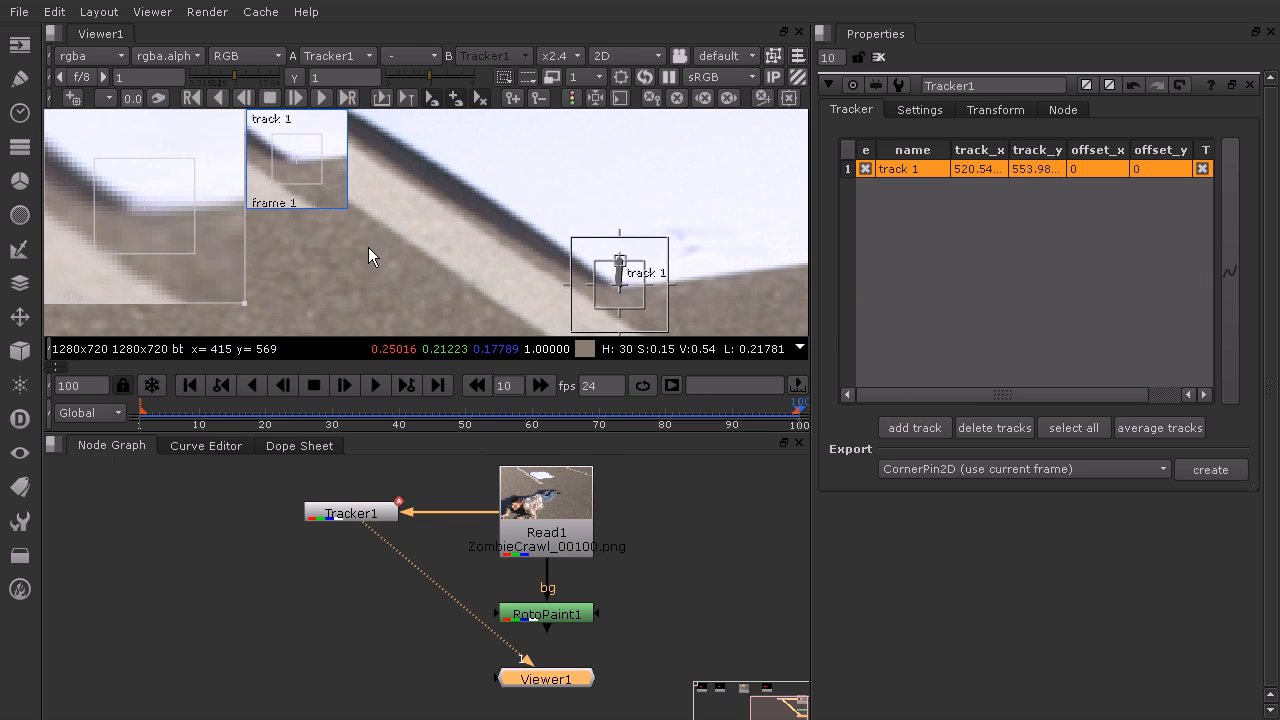
pyautogui.click(751, 410)
pyautogui.moveTo(751, 410); pyautogui.dragTo(137, 412)
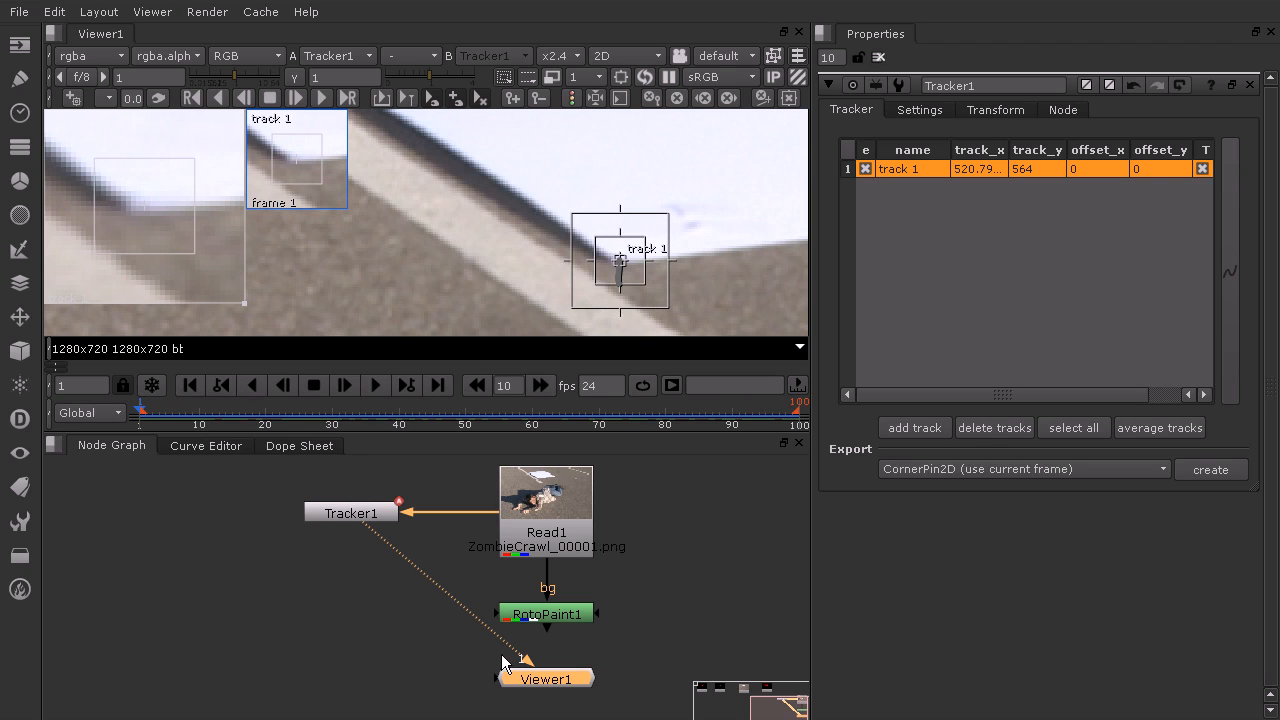
# Open RotoPaint1's properties and show the transform settings of both RotoPaint1 and Tracker1
pyautogui.click(578, 618)
pyautogui.press('Return')
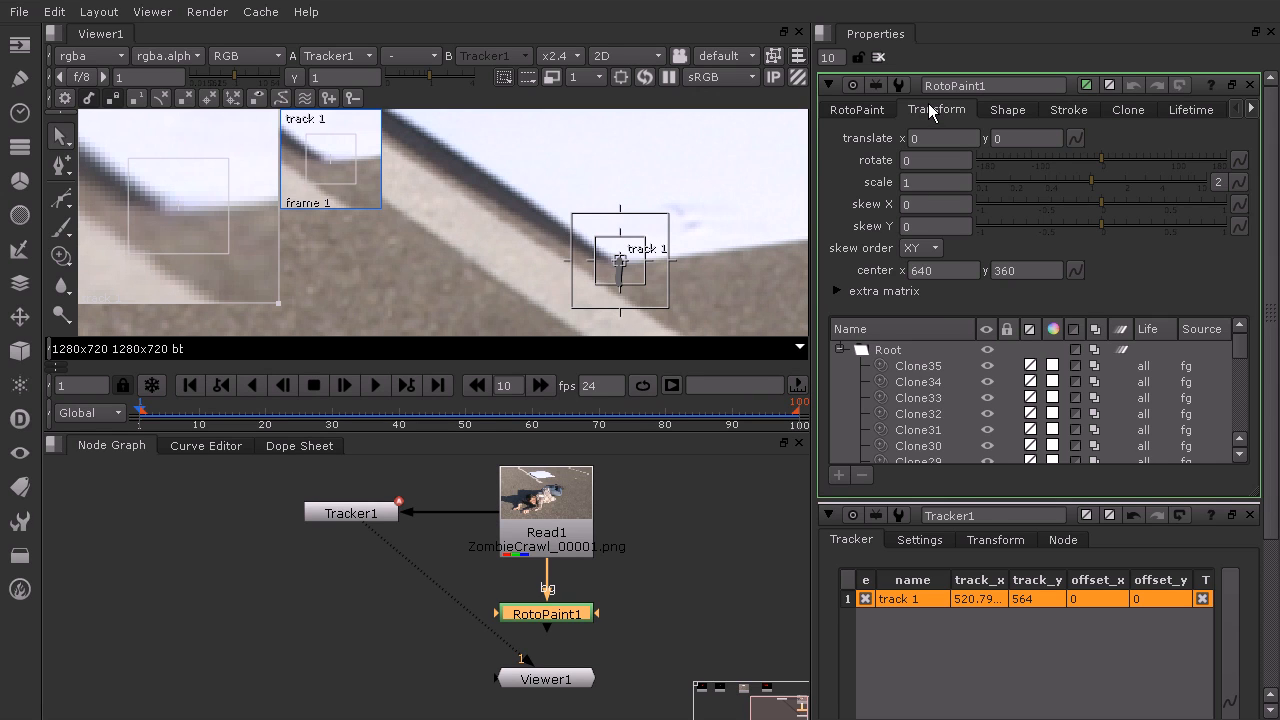
pyautogui.click(879, 110)
pyautogui.click(928, 110)
pyautogui.click(992, 540)
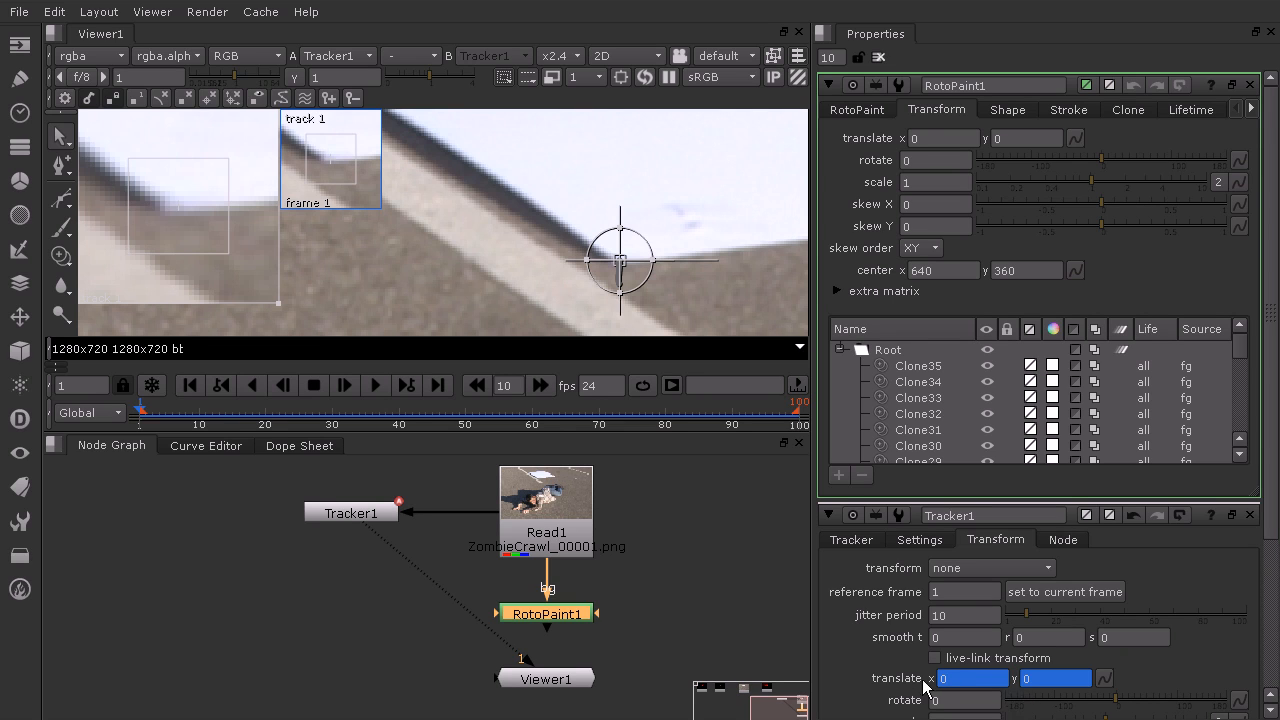
# Link RotoPaint1's translate x and y to the translate x and y values of Tracker1
pyautogui.click(966, 678)
pyautogui.moveTo(966, 678); pyautogui.dragTo(937, 133)
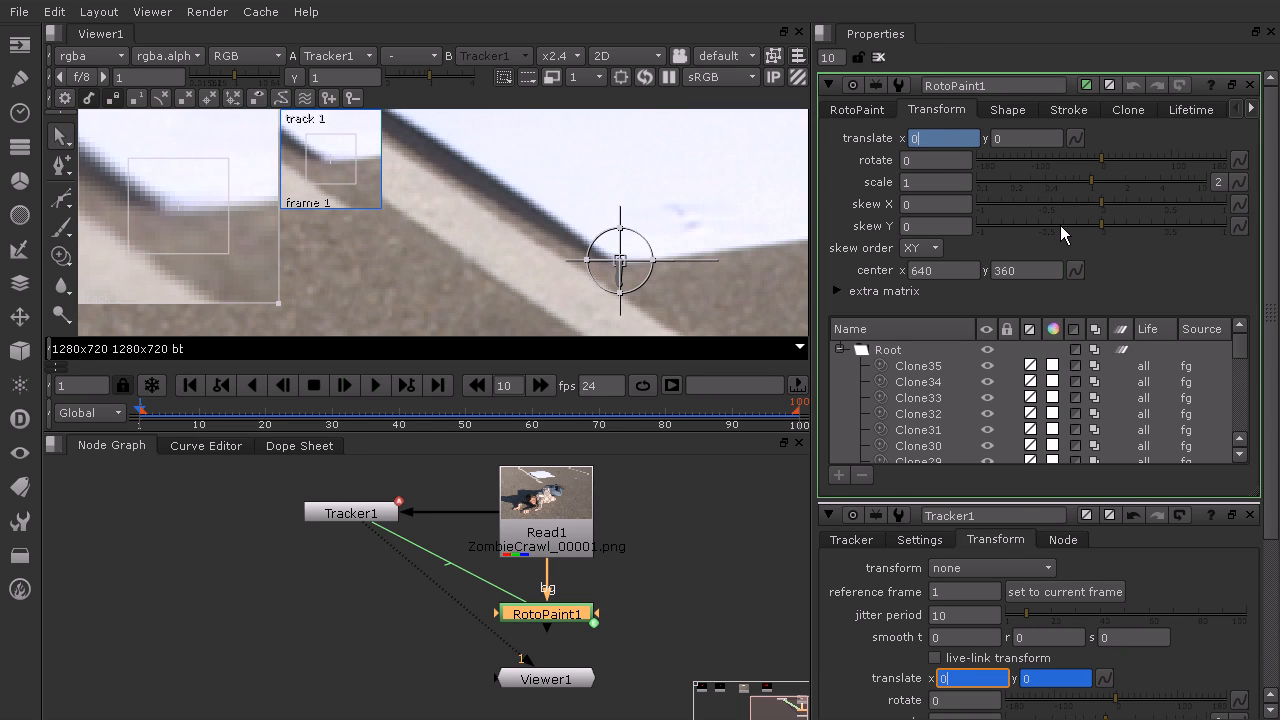
pyautogui.click(1055, 678)
pyautogui.moveTo(1055, 665); pyautogui.dragTo(1028, 141)
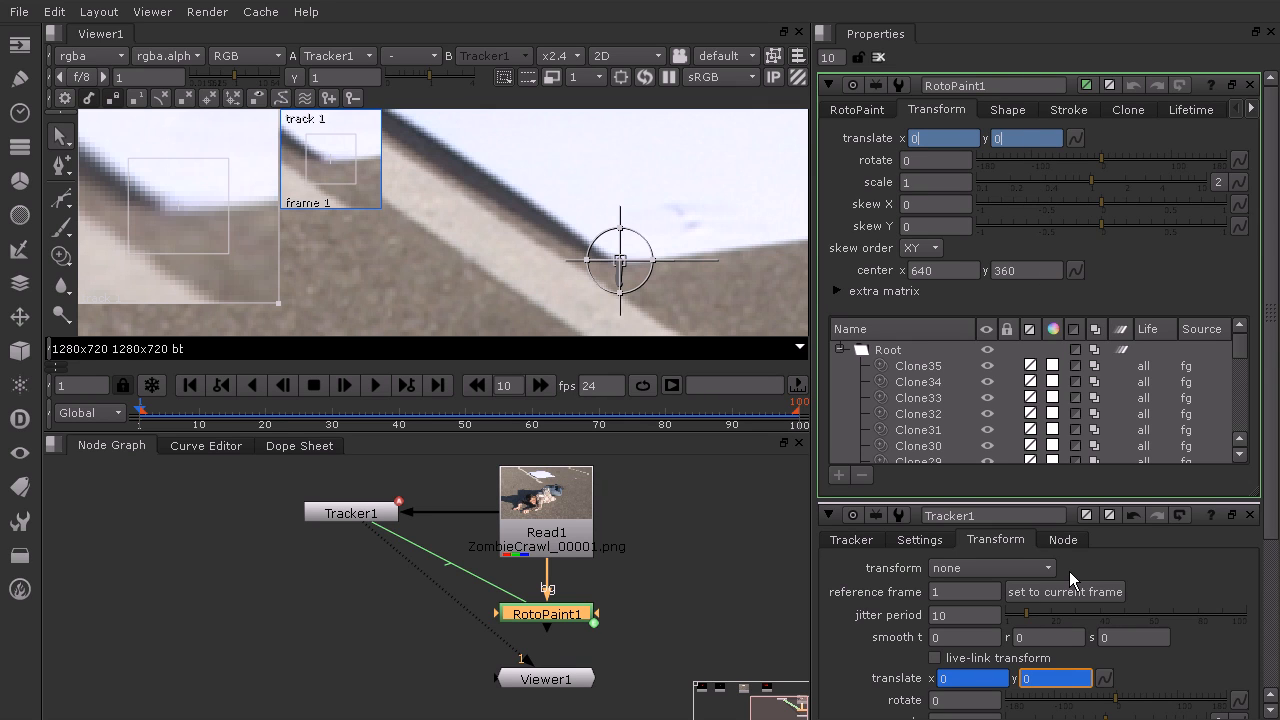
# Close all node properties and display the RotoPaint1 result in the viewer
pyautogui.click(878, 56)
pyautogui.scroll(-6, 562, 149)
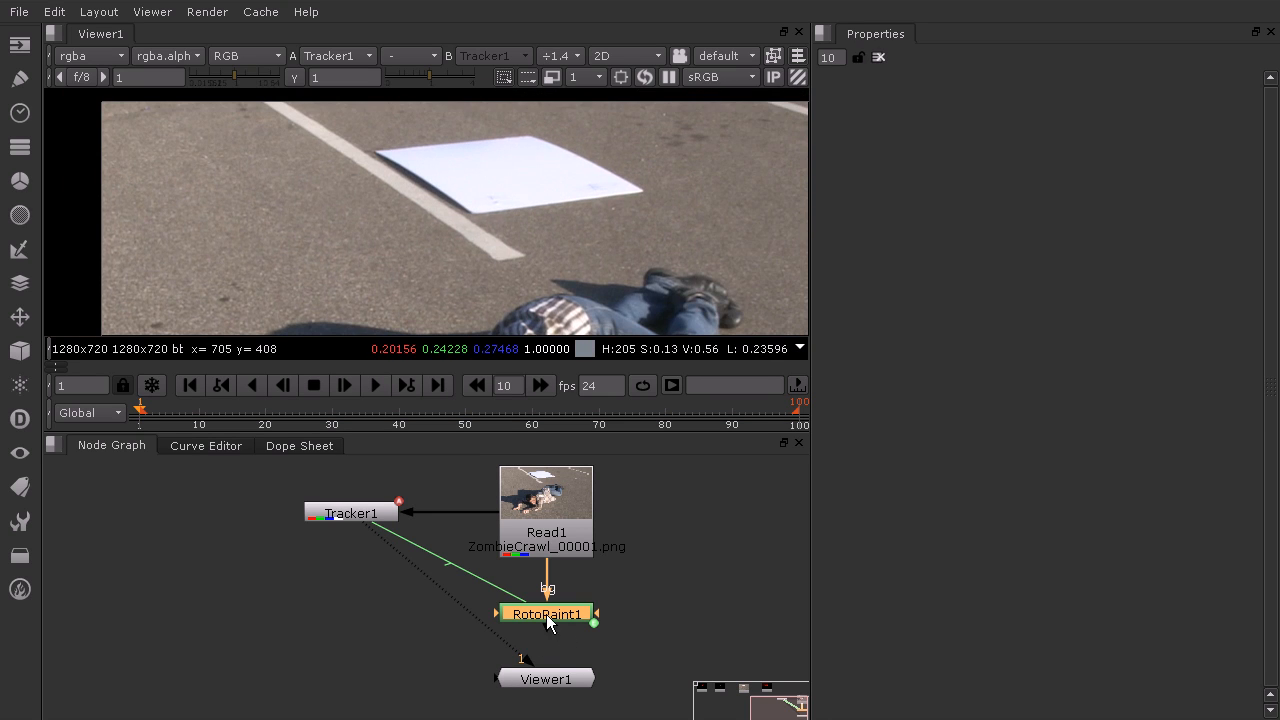
pyautogui.press('1')
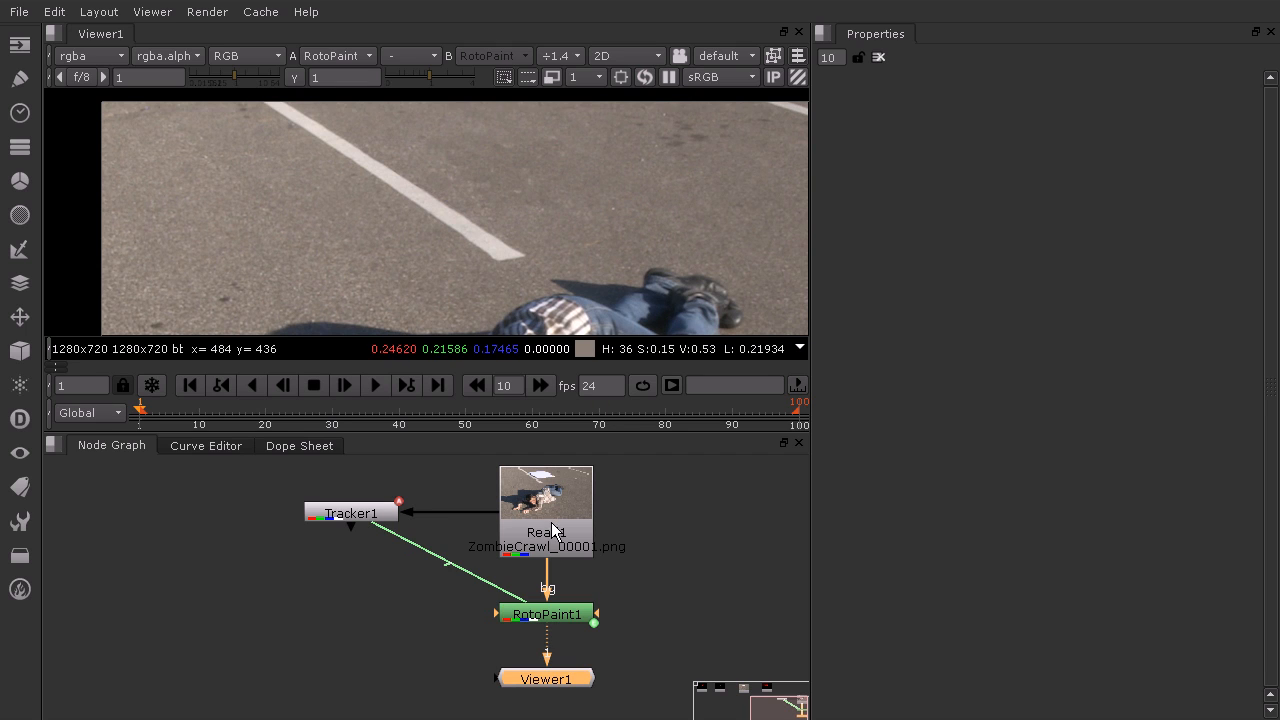
# Play the painted footage to check how the clone strokes hold over the shot, and stop playback
pyautogui.click(375, 386)
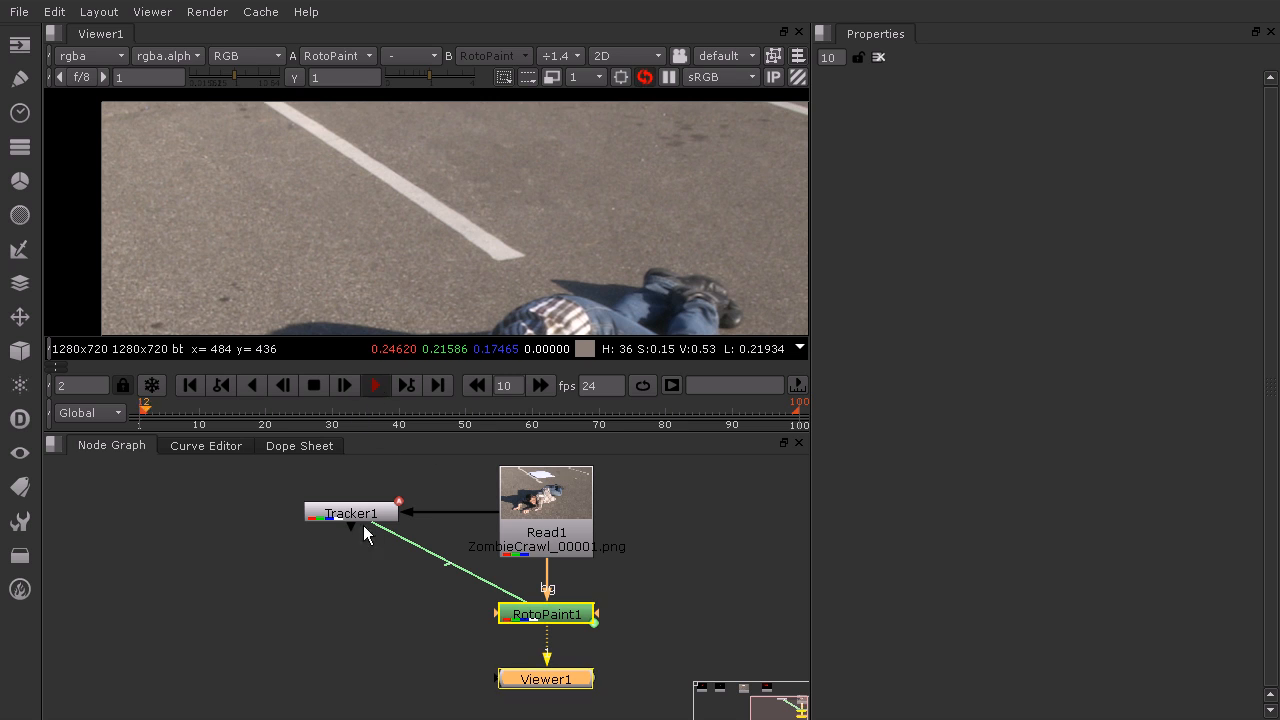
pyautogui.click(369, 614)
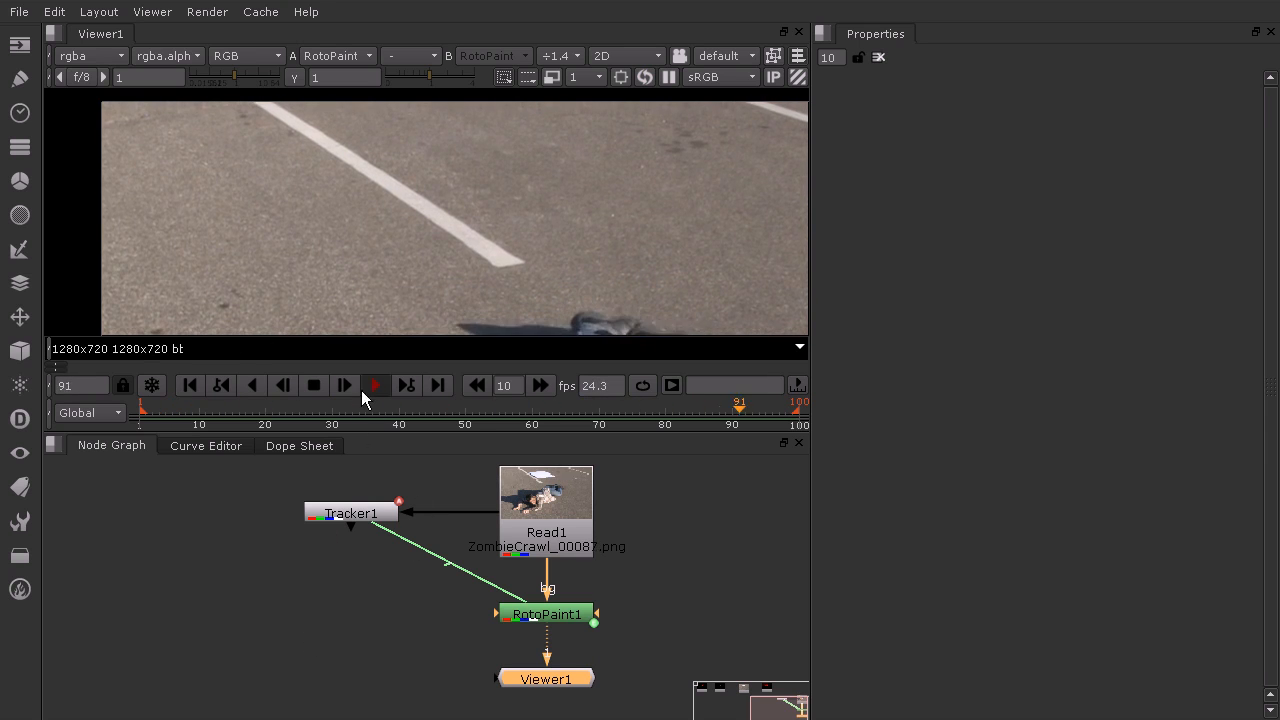
pyautogui.click(301, 389)
# Examine the Read2 final-frame node among the other Read nodes and the crawling figure in the RotoPaint1 output
pyautogui.scroll(-3, 269, 500)
pyautogui.moveTo(267, 500); pyautogui.dragTo(424, 531, button='middle')
pyautogui.scroll(5, 211, 480)
pyautogui.click(419, 562)
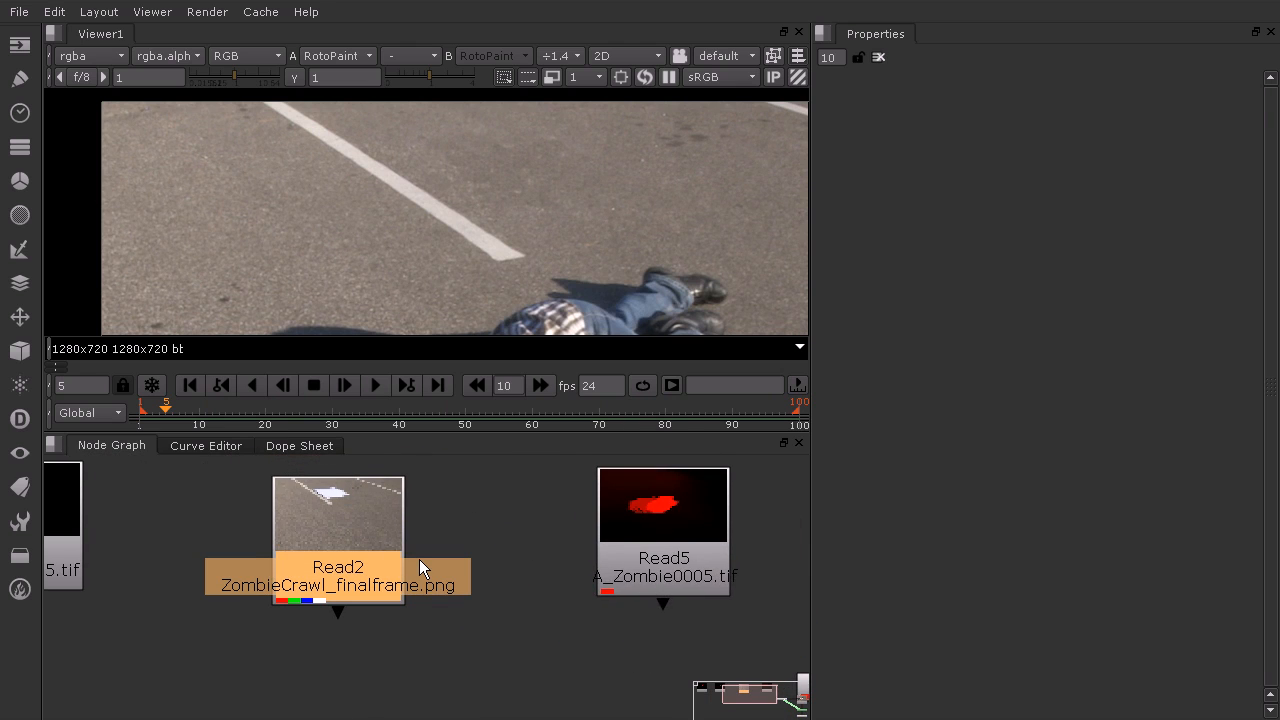
pyautogui.scroll(-5, 455, 524)
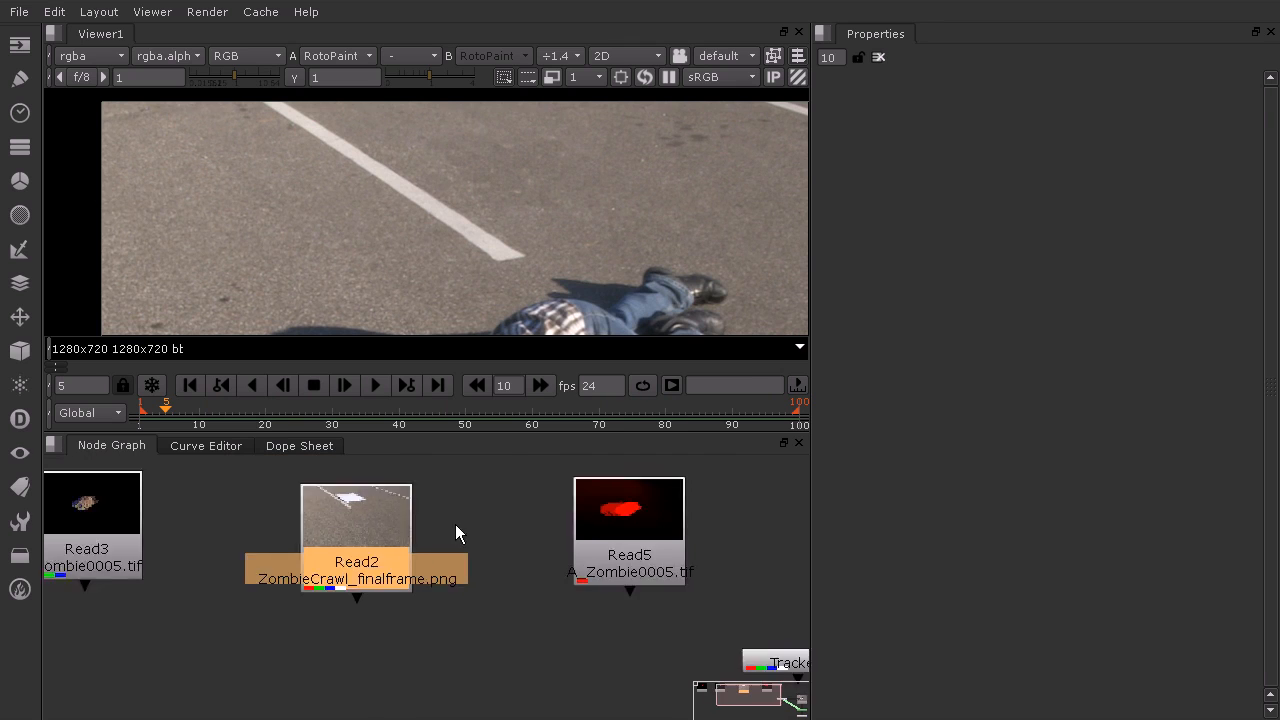
pyautogui.moveTo(553, 557); pyautogui.dragTo(518, 527, button='middle')
pyautogui.moveTo(428, 524); pyautogui.dragTo(449, 547, button='middle')
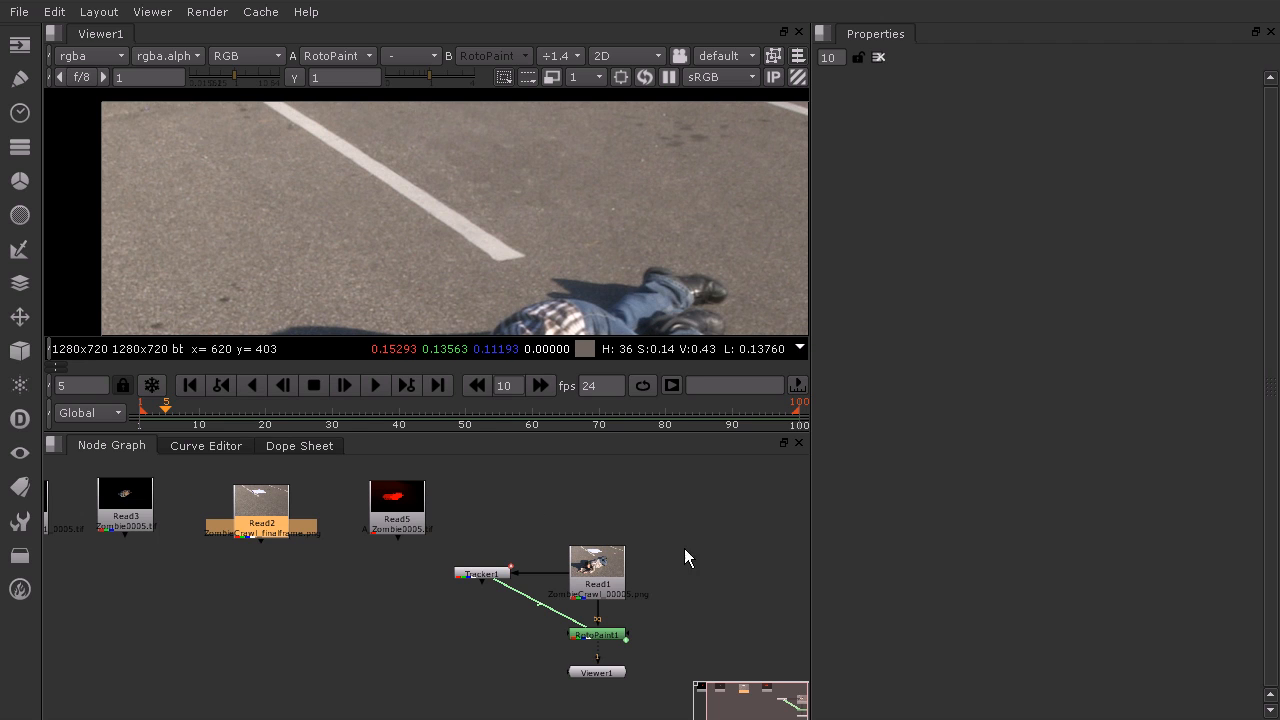
pyautogui.moveTo(599, 300); pyautogui.dragTo(547, 224, button='middle')
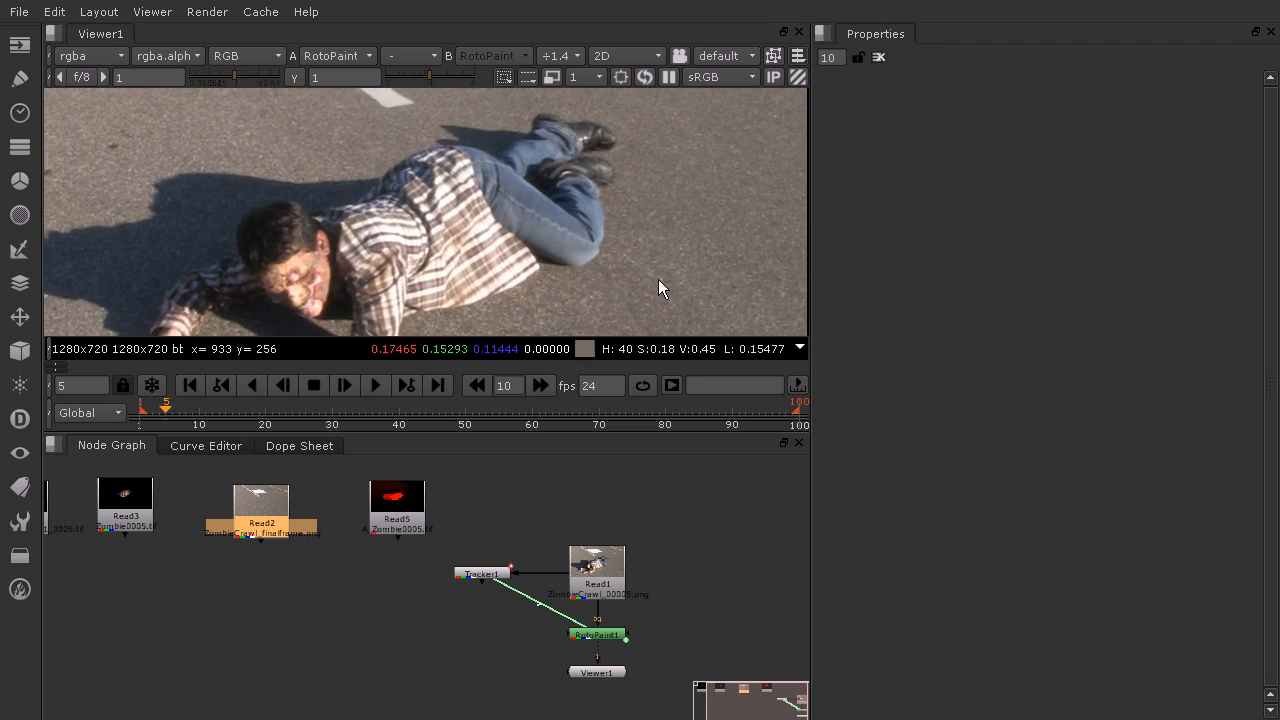
pyautogui.moveTo(658, 280); pyautogui.dragTo(660, 285, button='middle')
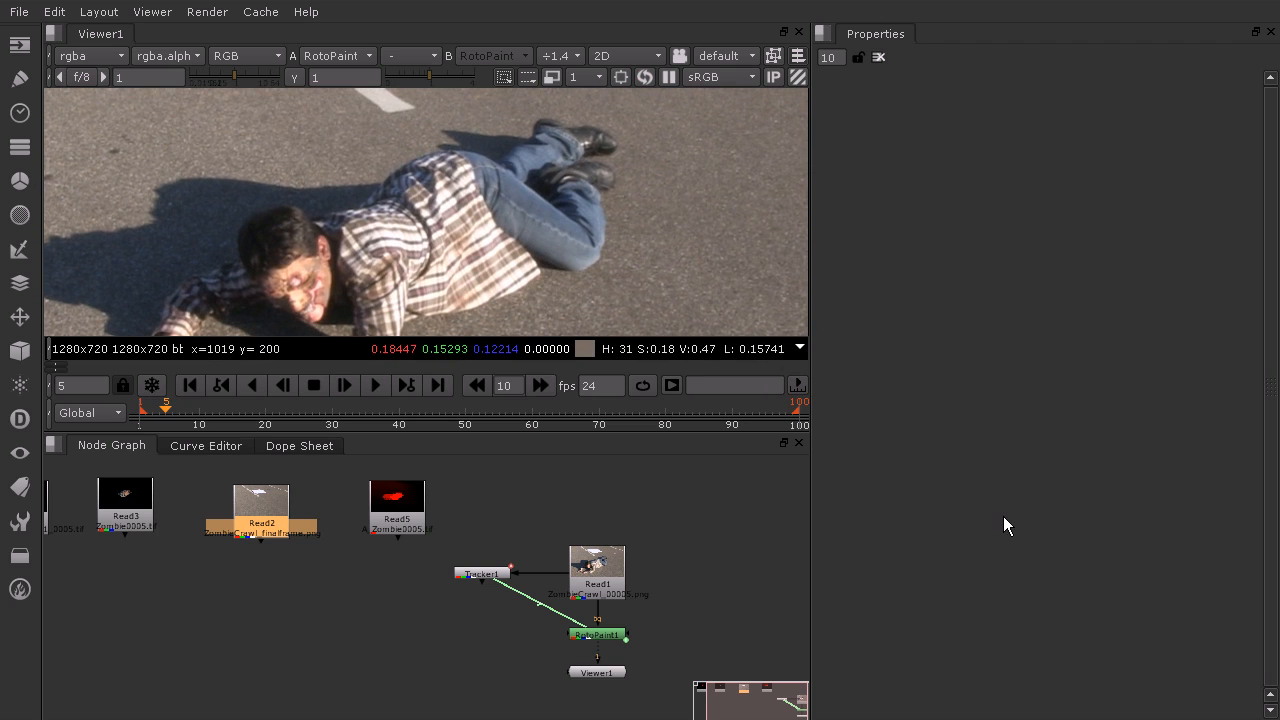